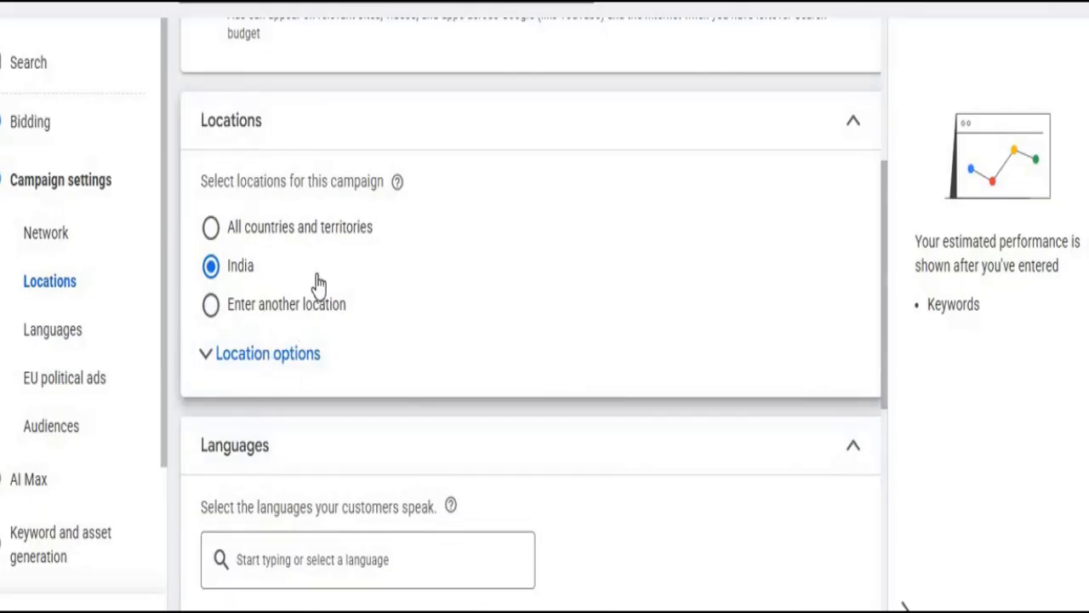
# - Set the campaign's location targeting to Enter another location
pyautogui.scroll(-3, 315, 284)
pyautogui.scroll(7, 213, 267)
pyautogui.scroll(-3, 234, 600)
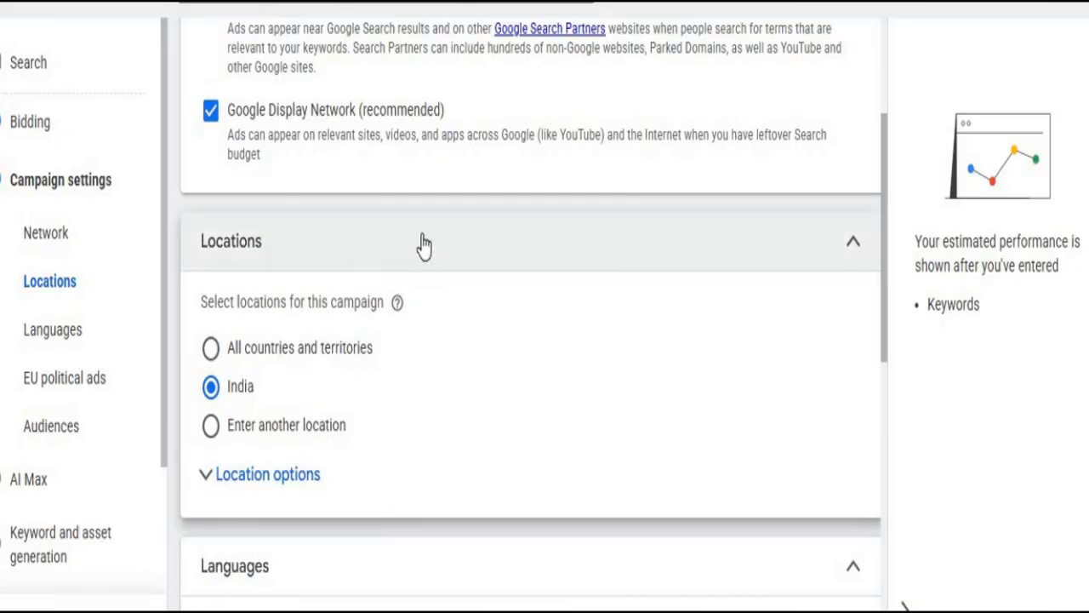
pyautogui.scroll(-2, 421, 243)
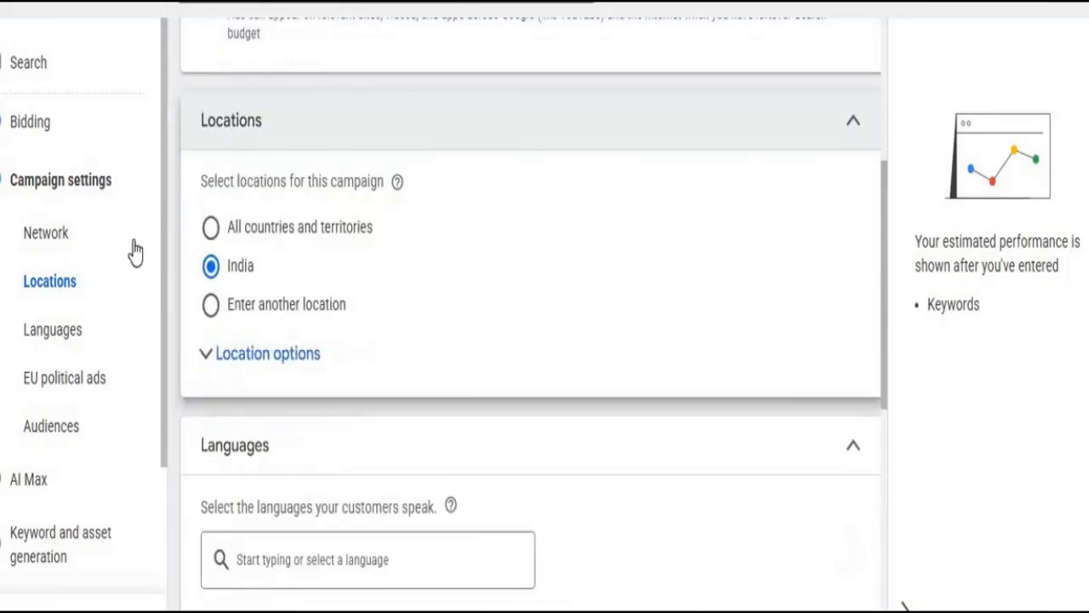
pyautogui.click(211, 230)
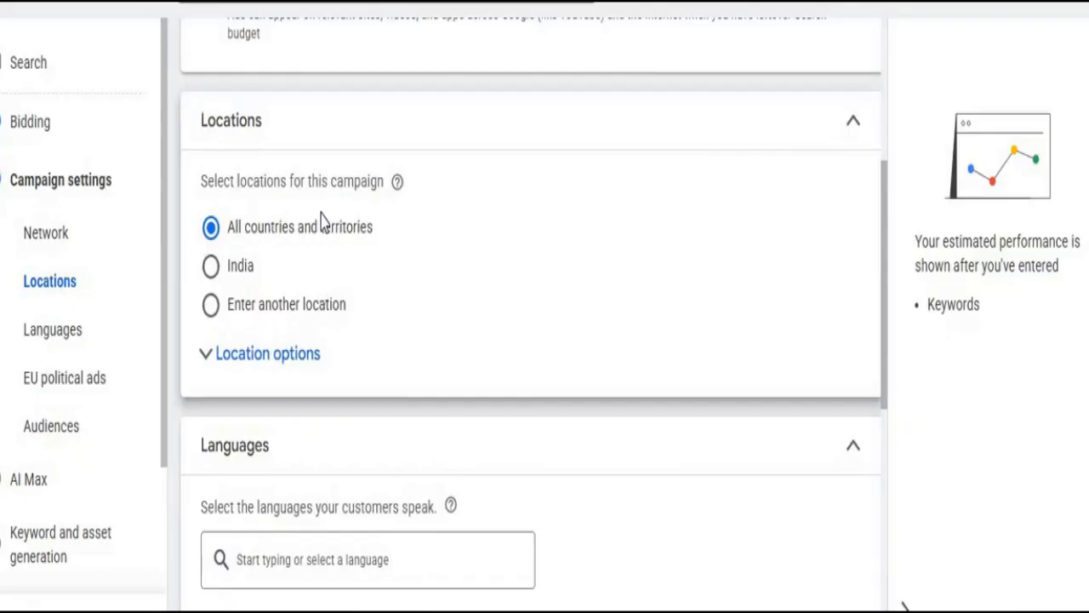
pyautogui.click(228, 267)
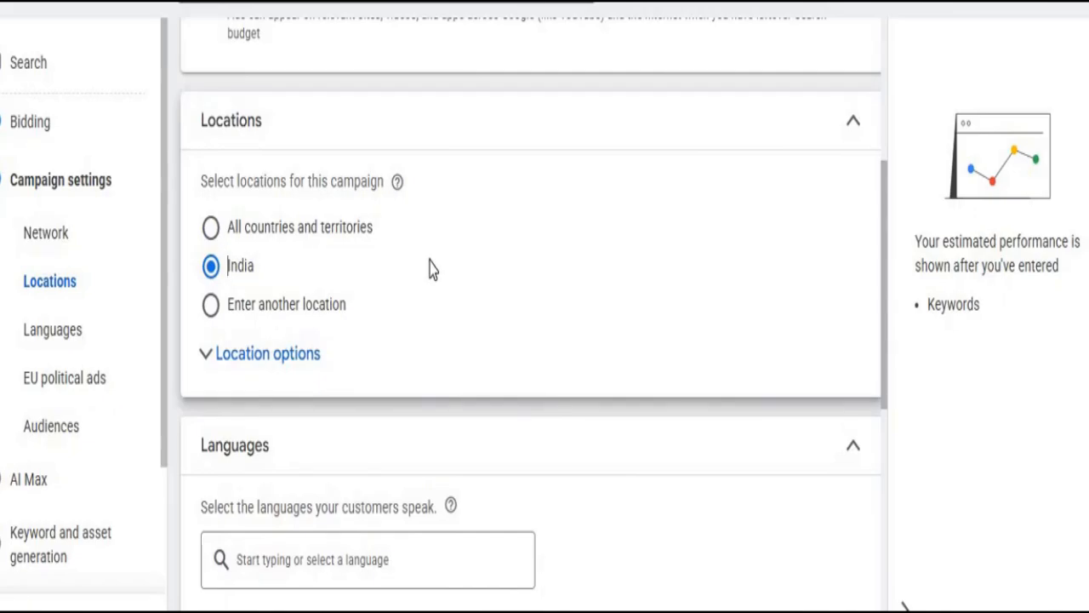
pyautogui.click(249, 308)
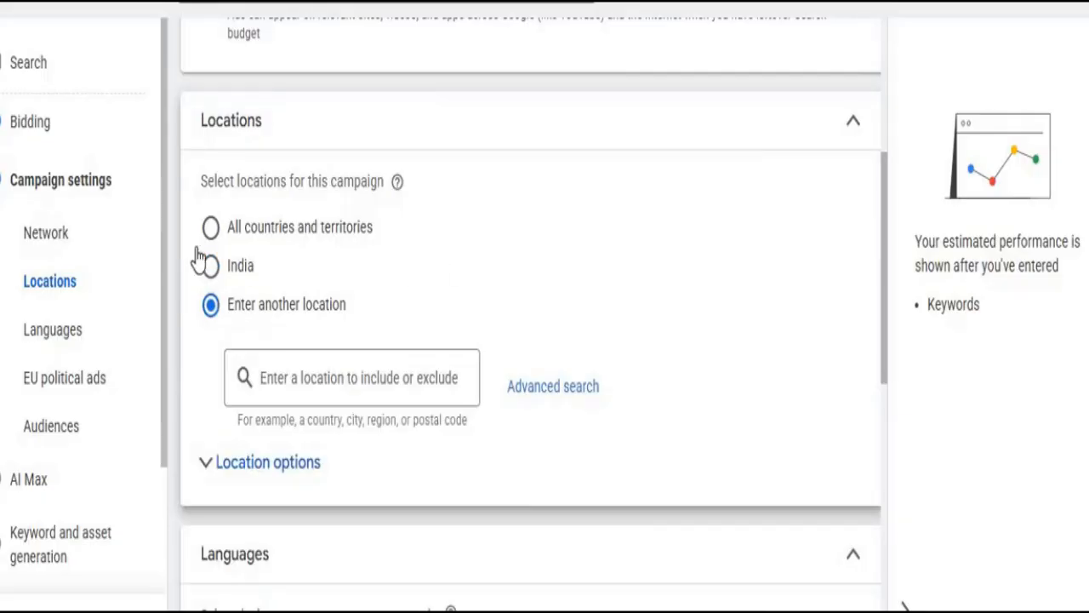
# - Search for mumbai and include Mumbai Suburban, Maharashtra, India district as a location
pyautogui.click(315, 368)
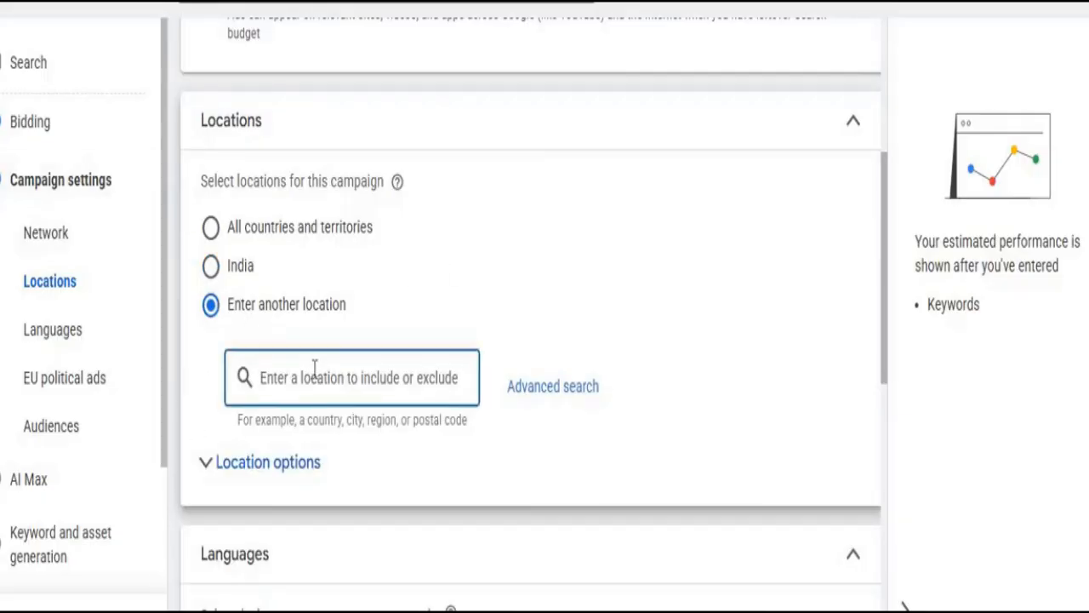
pyautogui.write('mumbai')
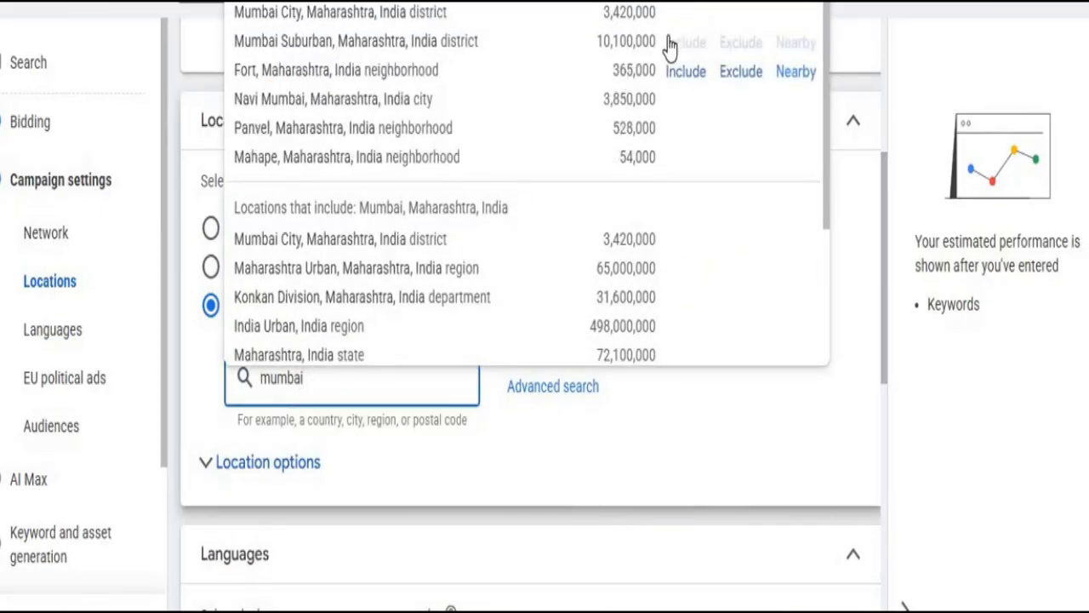
pyautogui.click(685, 44)
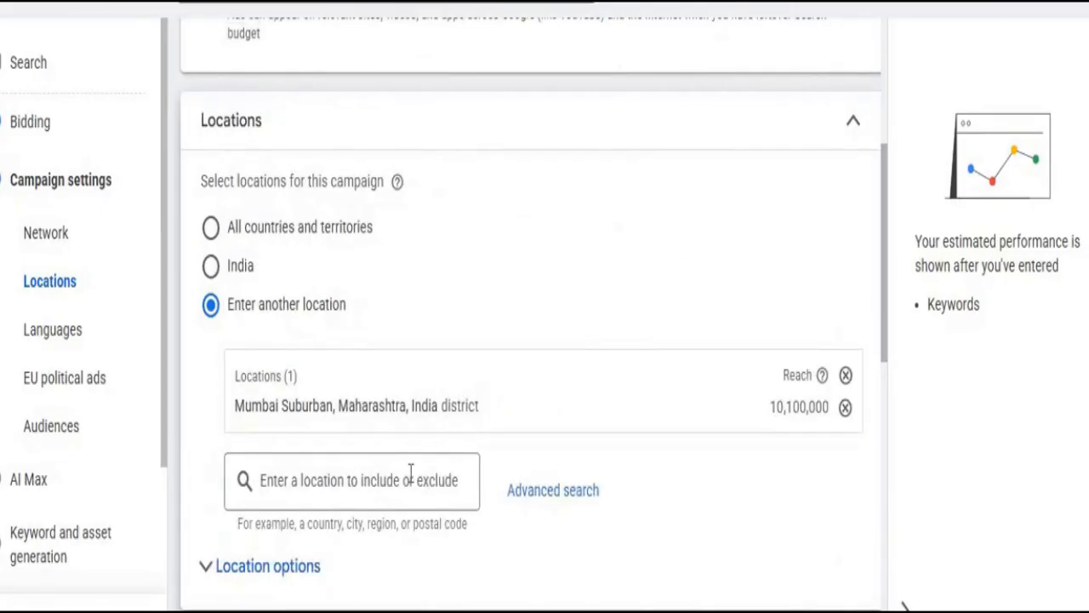
# - Search for delhi and include Delhi, India union territory as a location
pyautogui.click(384, 479)
pyautogui.write('delhi')
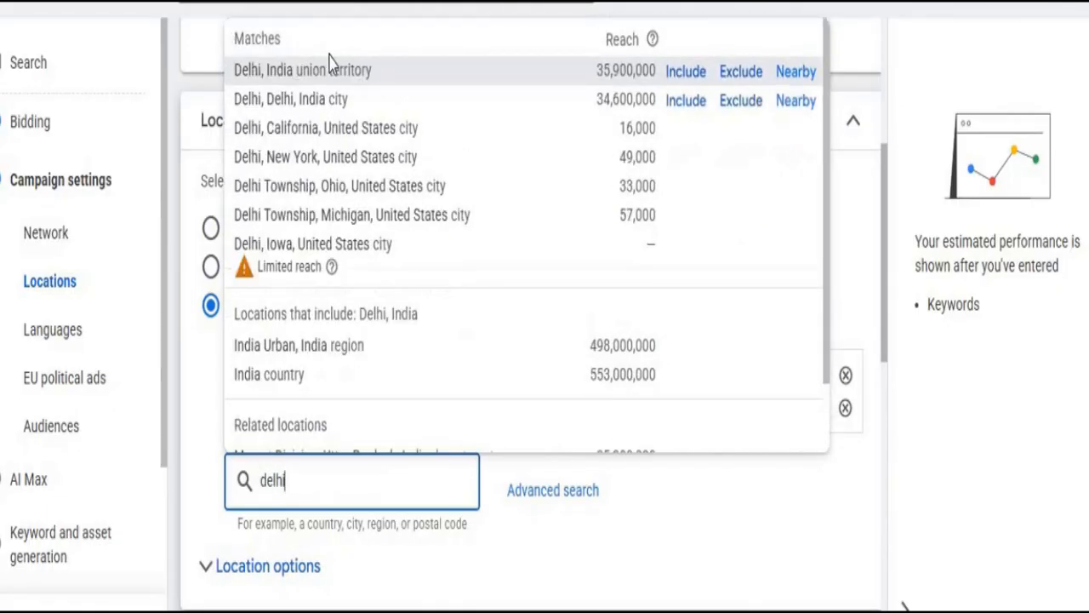
pyautogui.click(682, 74)
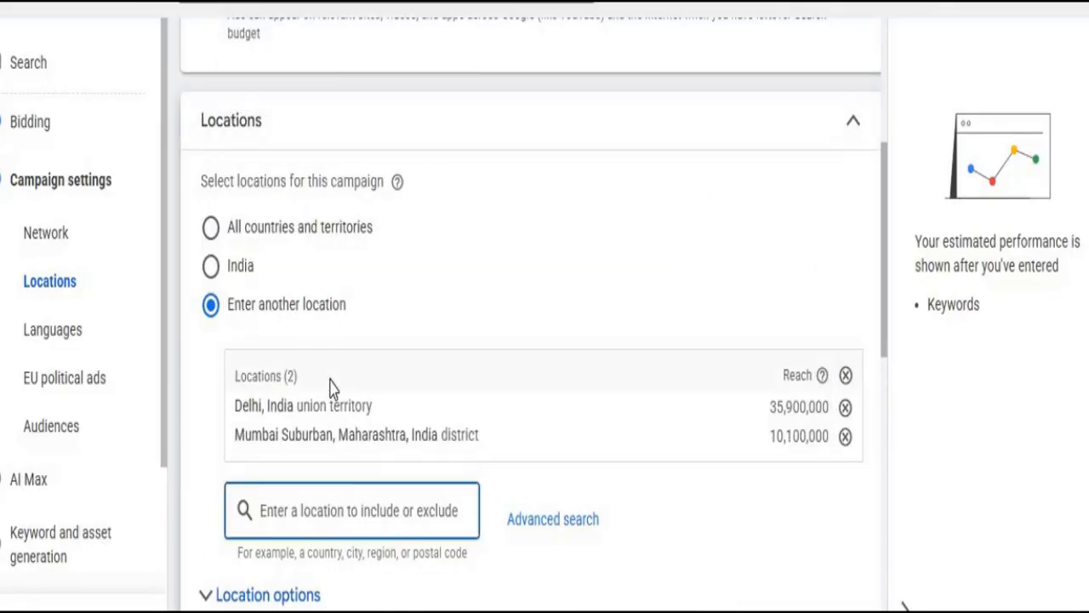
# - Replace the search text with india and include India country as a location
pyautogui.write('delhio')
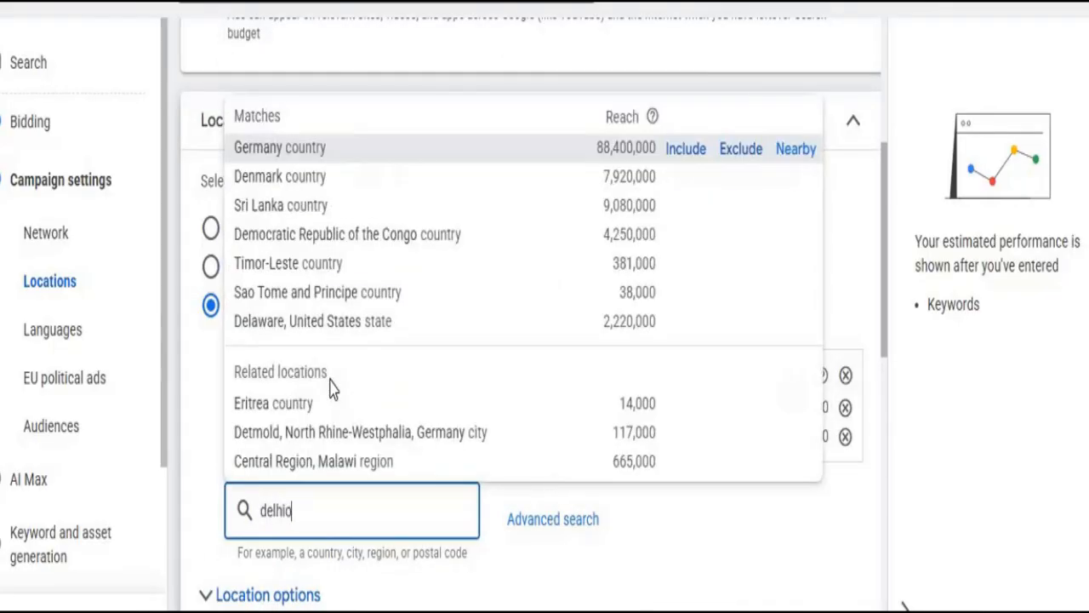
pyautogui.press('BackSpace')
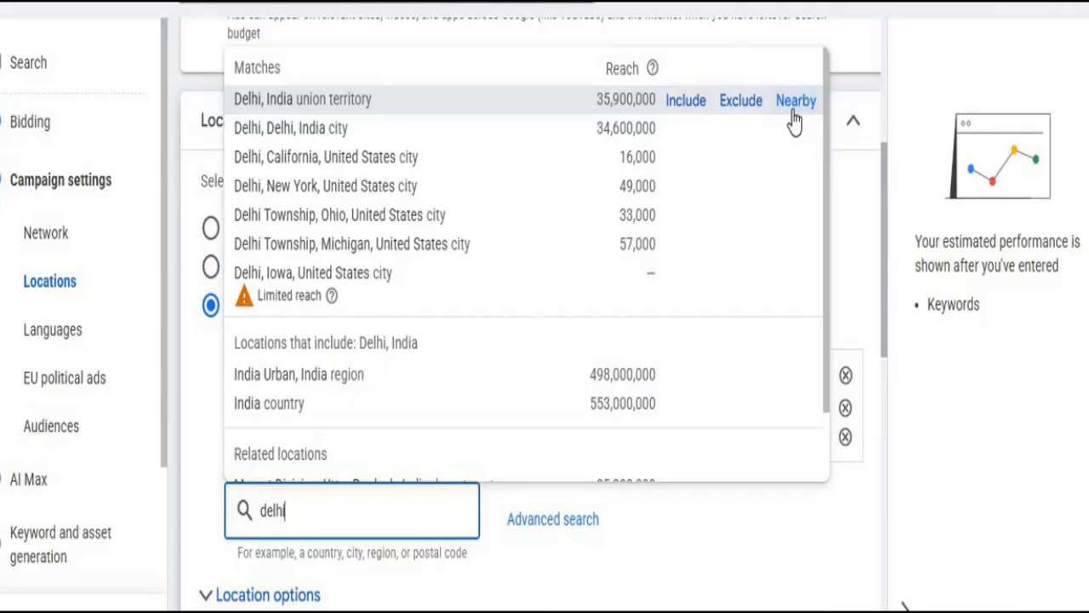
pyautogui.click(753, 534)
pyautogui.moveTo(304, 511); pyautogui.dragTo(228, 509)
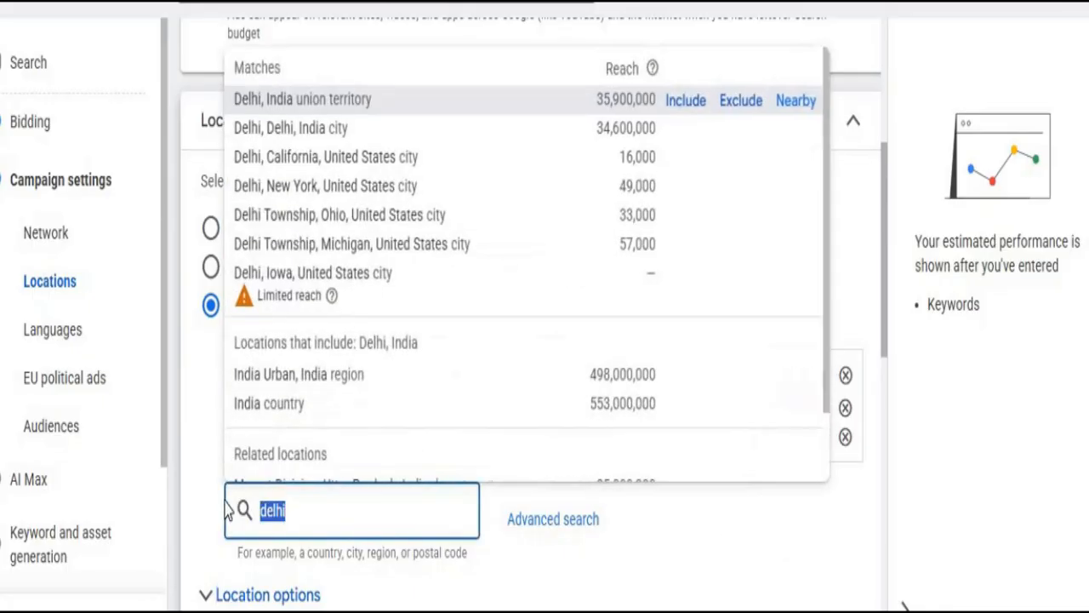
pyautogui.press('Escape')
pyautogui.press('BackSpace')
pyautogui.write('india')
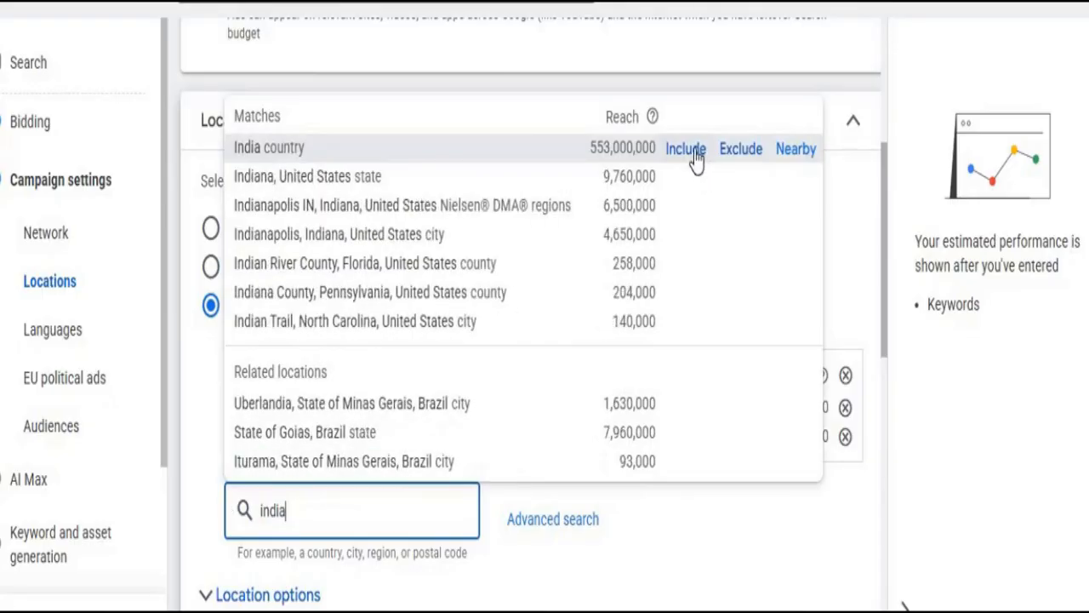
pyautogui.click(693, 149)
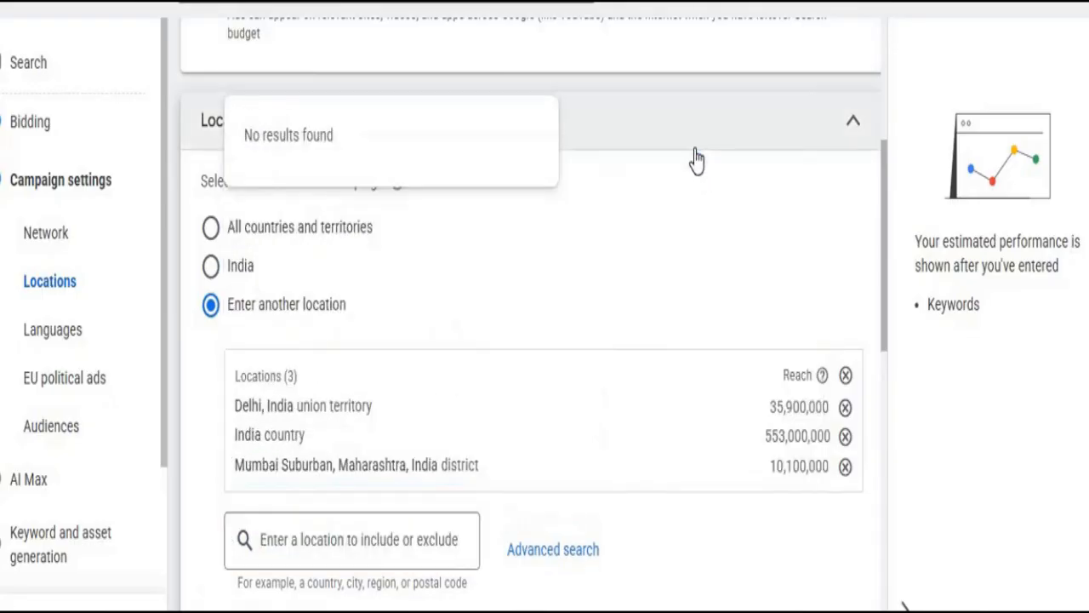
# - Remove the Delhi union territory and Mumbai Suburban district from the included locations
pyautogui.click(846, 408)
pyautogui.click(846, 436)
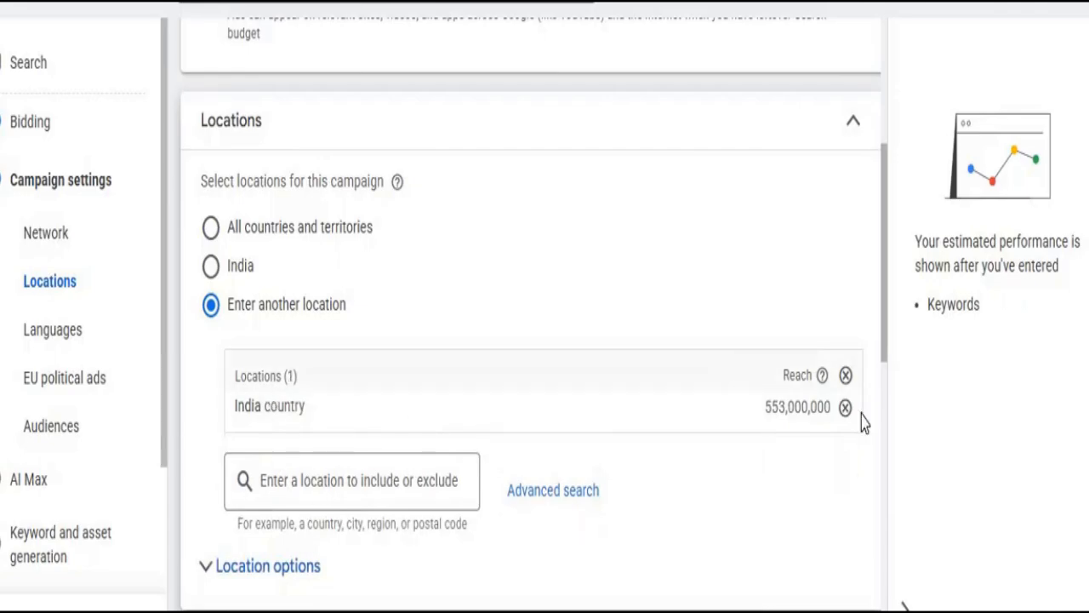
# - Exclude Mumbai, Maharashtra, India city and Delhi, Delhi, India city from the campaign's locations
pyautogui.click(324, 483)
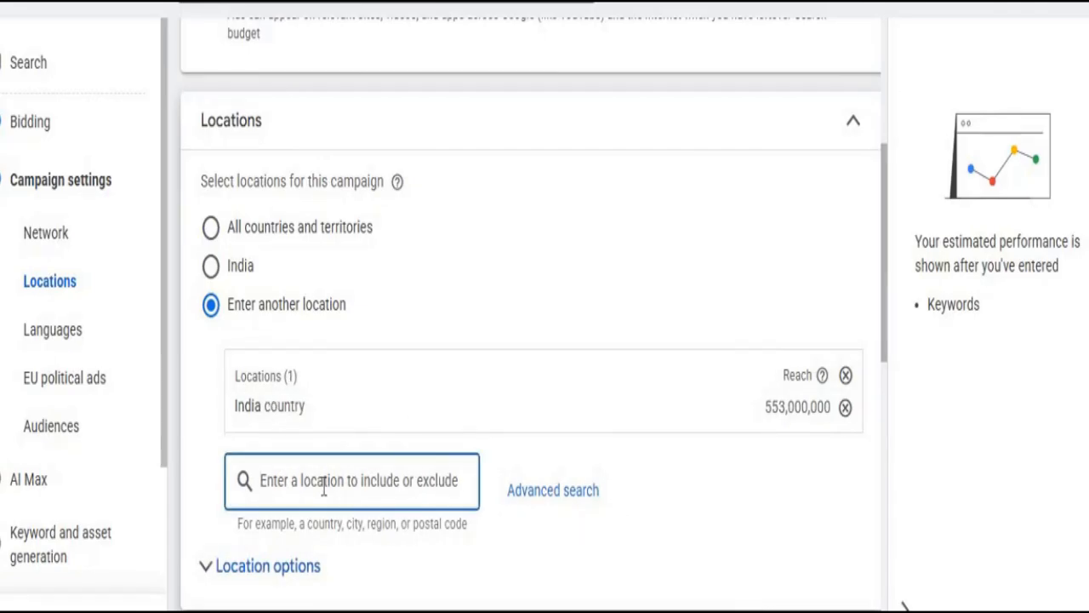
pyautogui.write('mumbai')
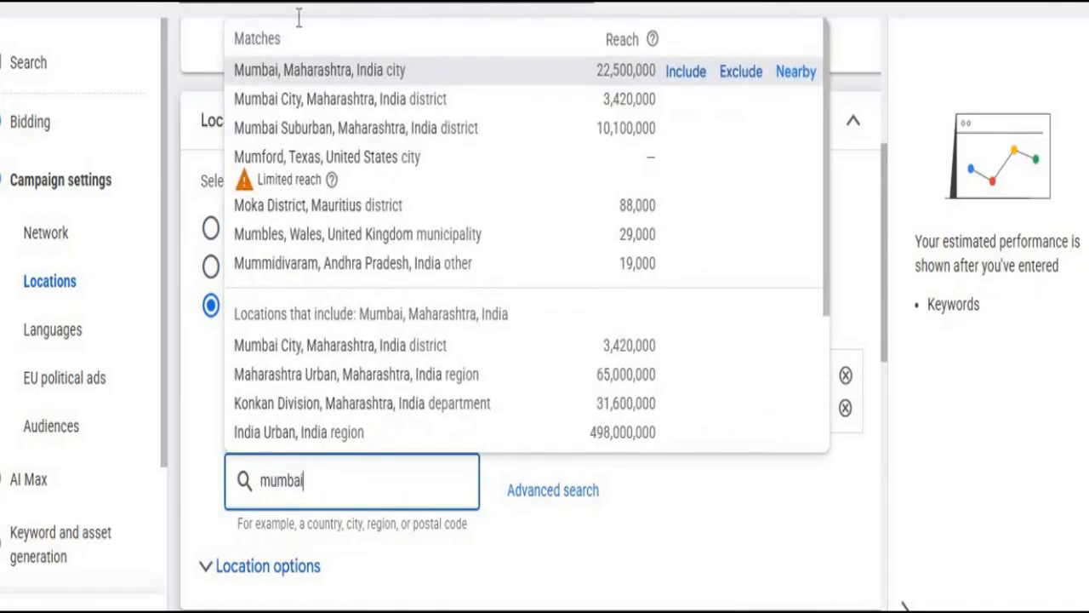
pyautogui.click(752, 75)
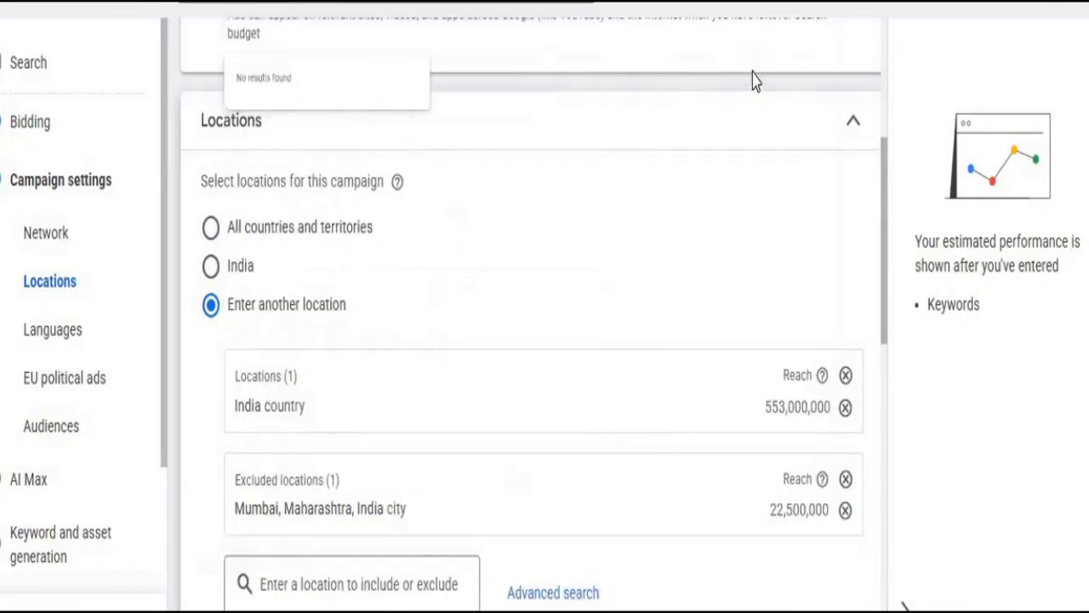
pyautogui.click(283, 575)
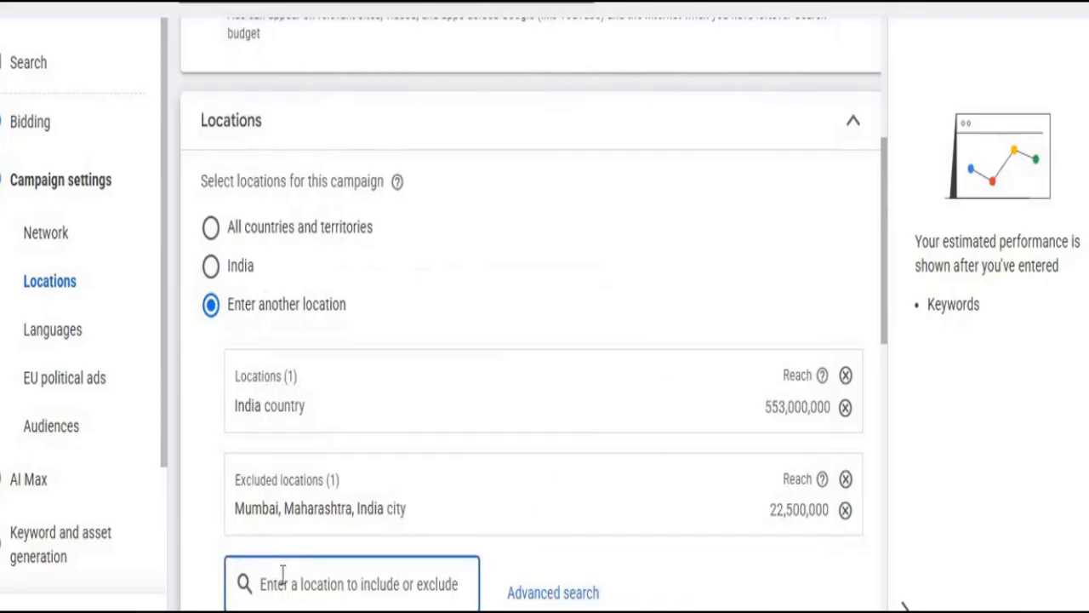
pyautogui.write('delhi')
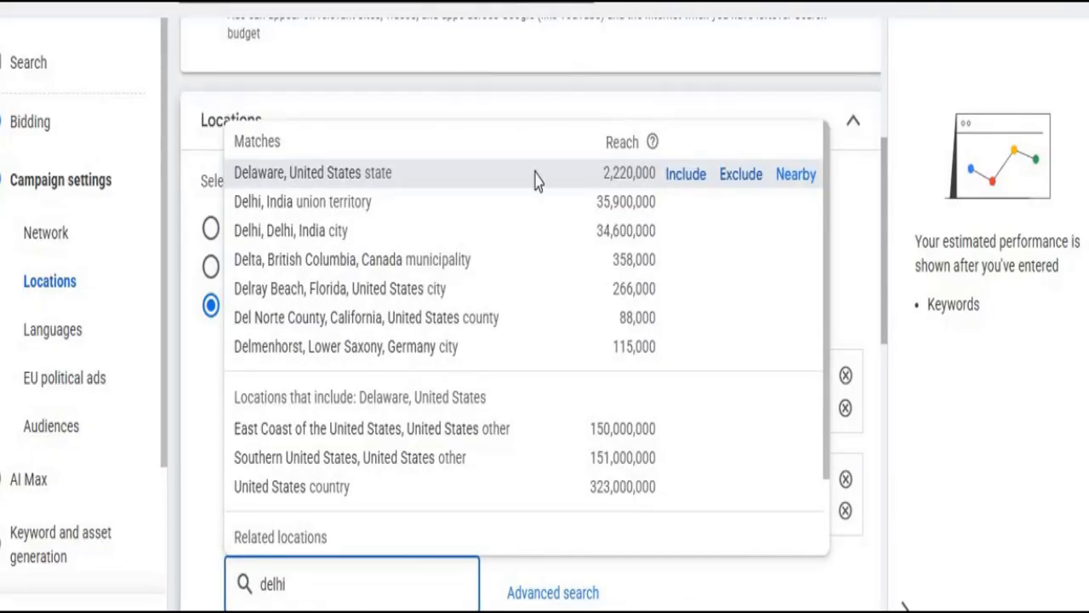
pyautogui.click(736, 223)
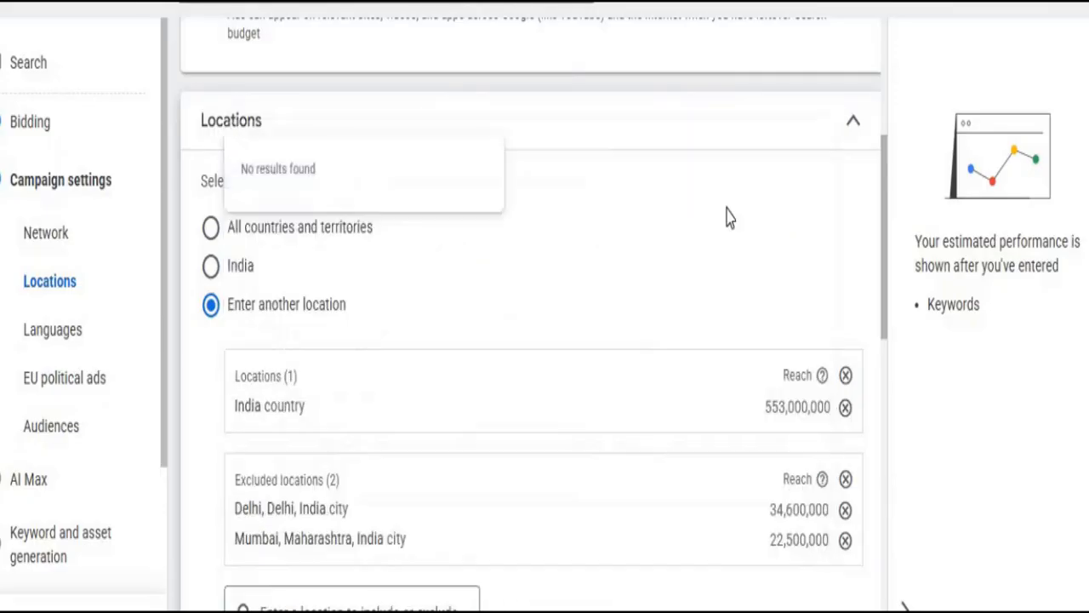
# - Open the advanced location search to review the included and excluded locations
pyautogui.scroll(-3, 498, 435)
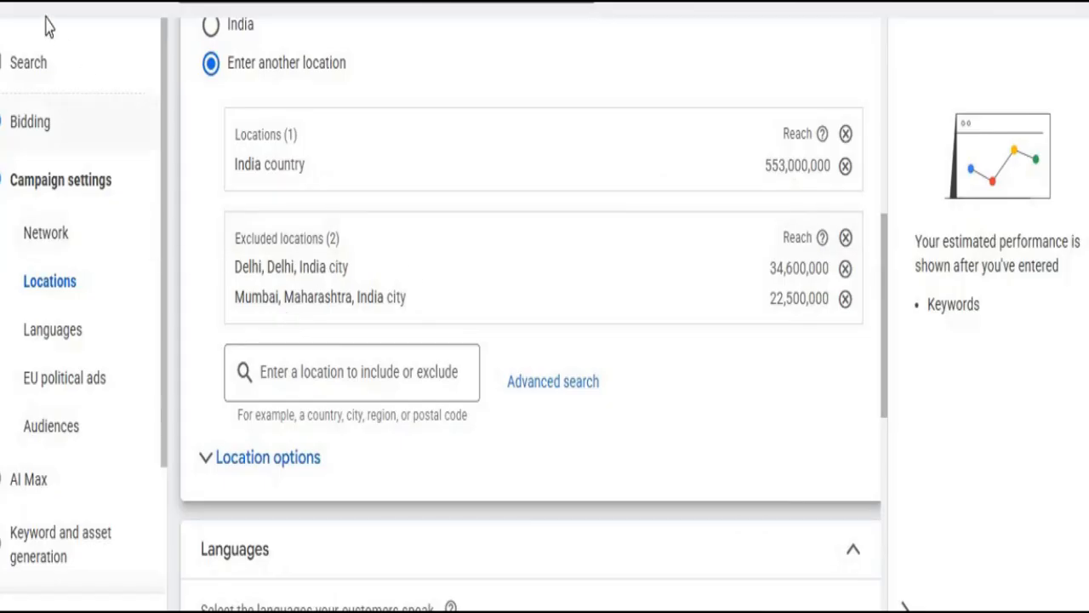
pyautogui.click(535, 385)
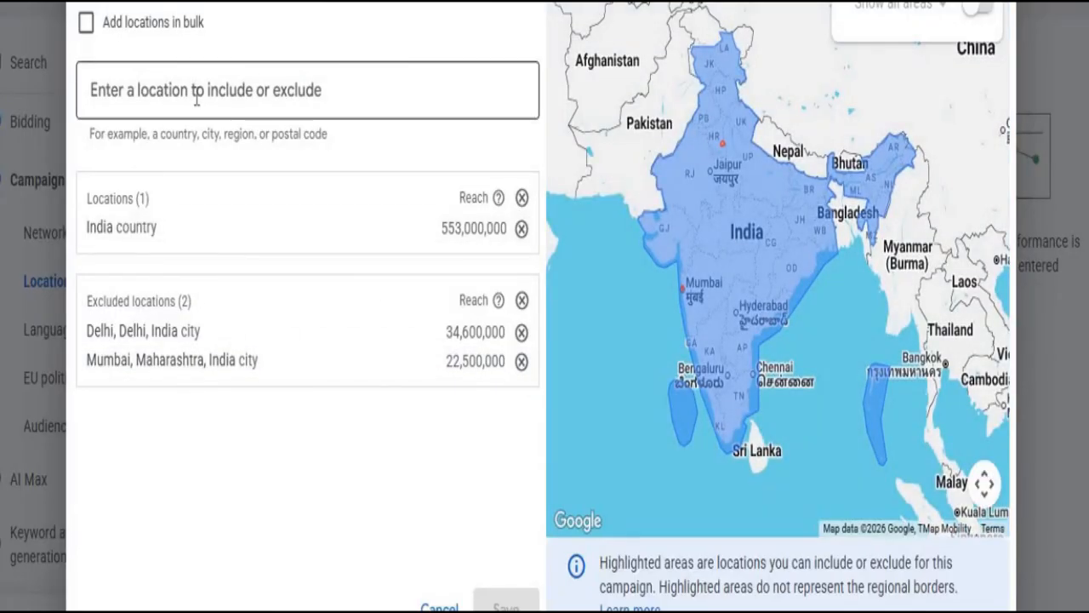
pyautogui.click(146, 136)
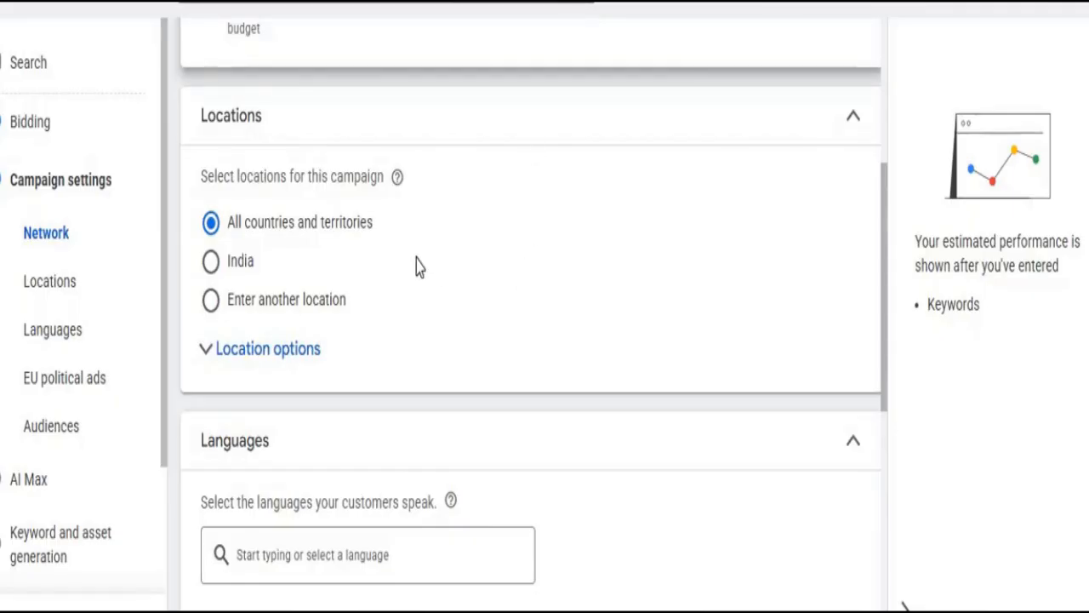
# - Choose Enter another location again and include India country as the campaign's location
pyautogui.click(242, 362)
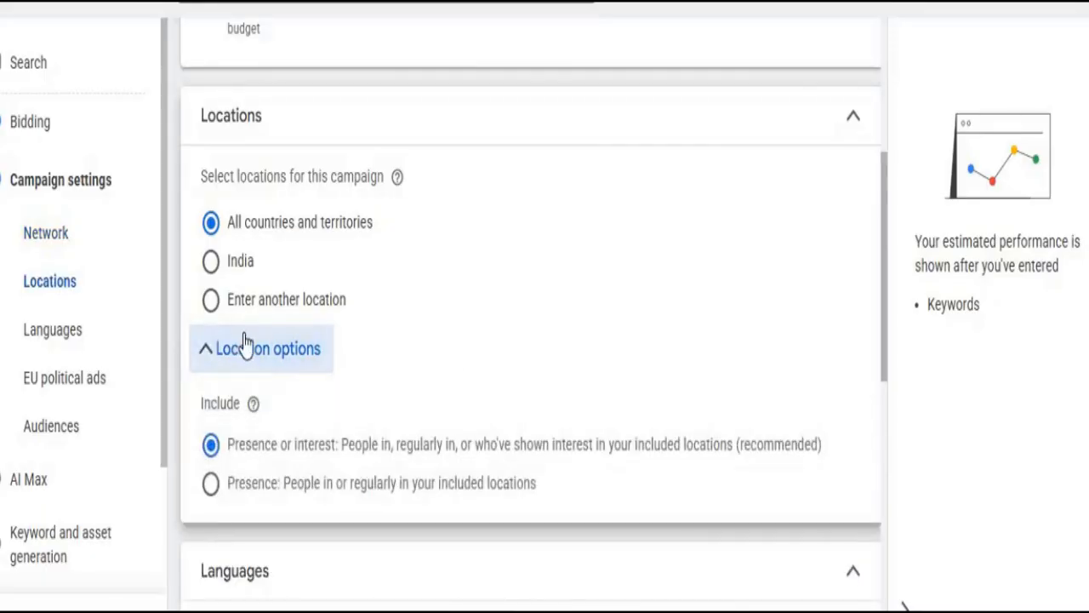
pyautogui.click(270, 306)
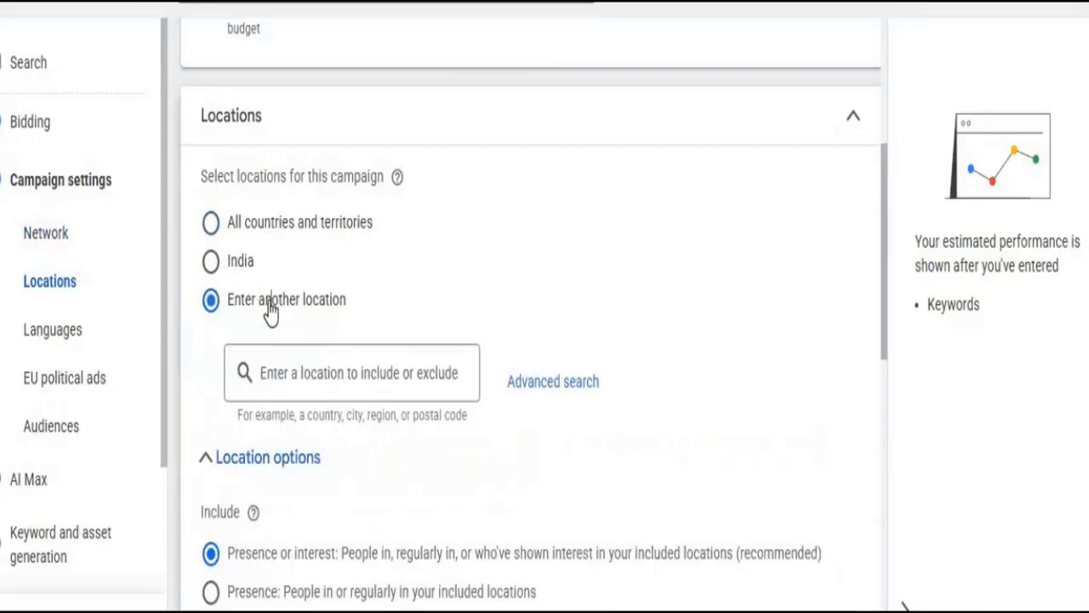
pyautogui.click(350, 374)
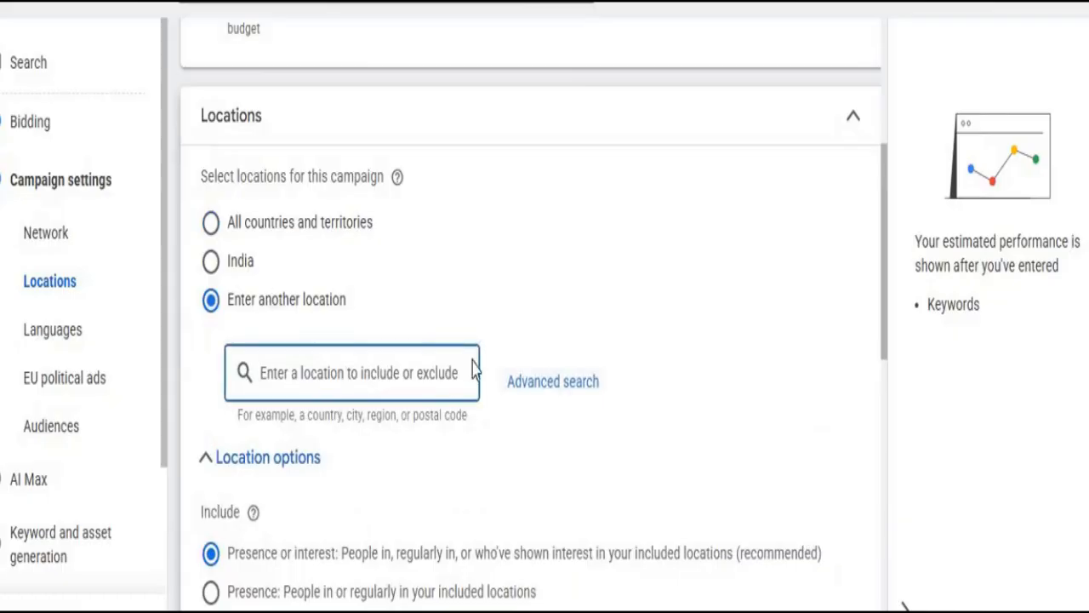
pyautogui.write('india')
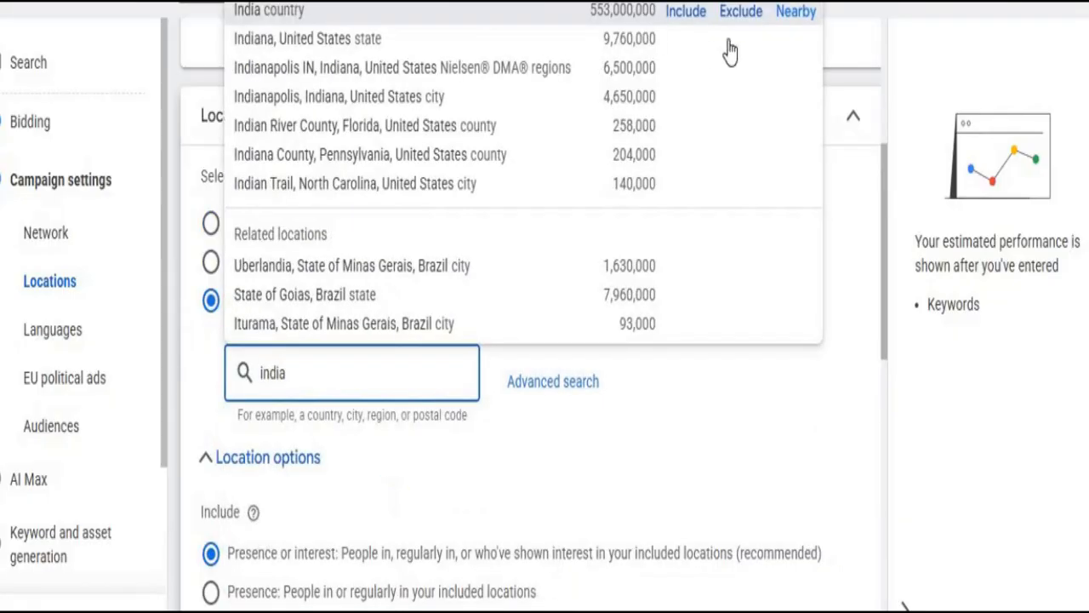
pyautogui.click(681, 14)
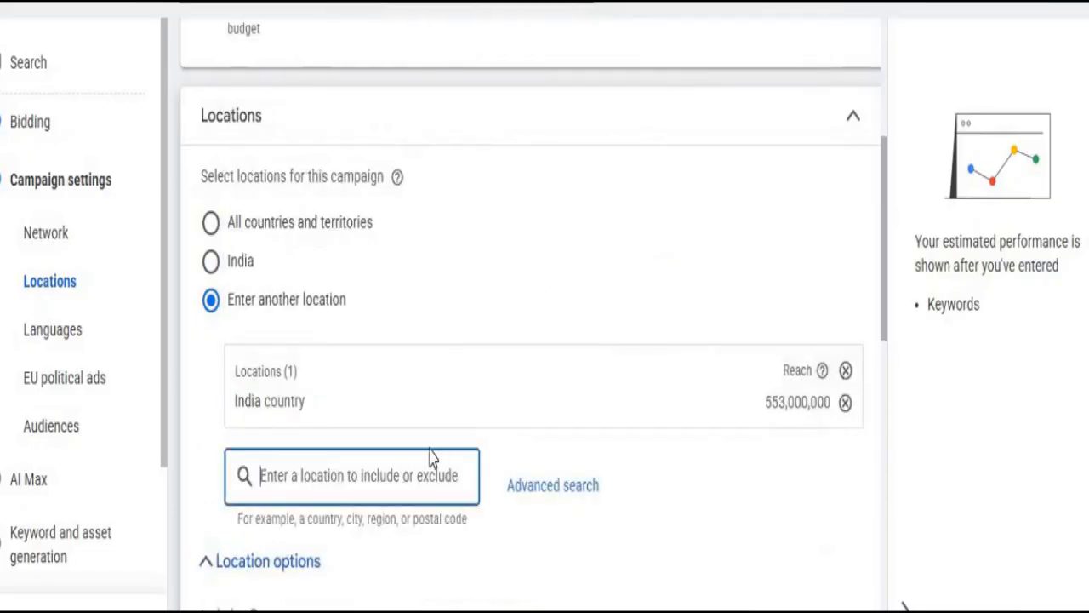
# - Set the Location options Include setting to Presence: People in or regularly in your included locations
pyautogui.scroll(-5, 400, 442)
pyautogui.scroll(4, 271, 340)
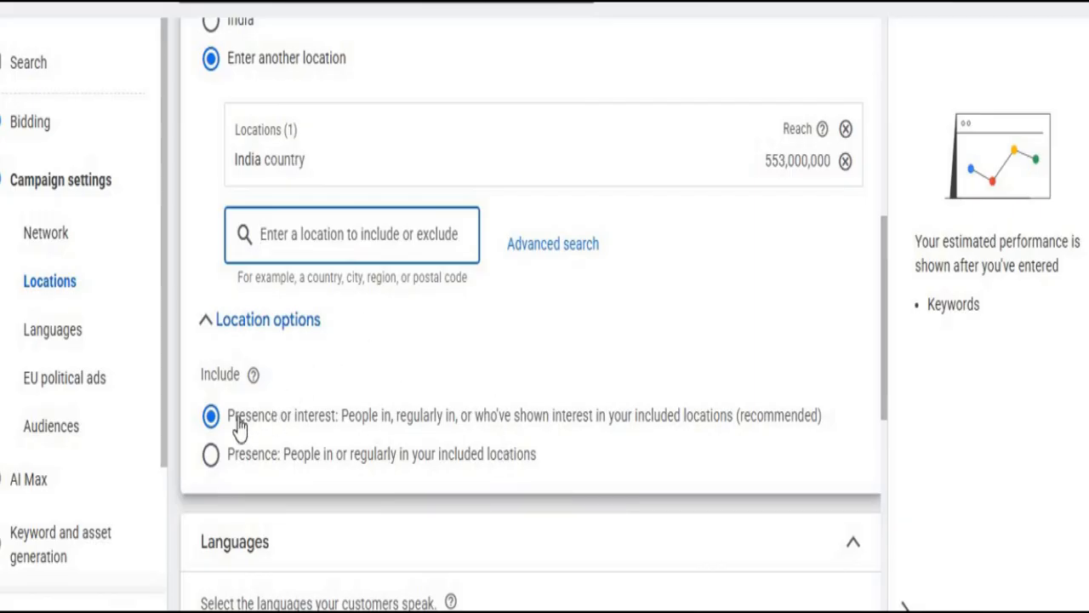
pyautogui.moveTo(224, 417); pyautogui.dragTo(339, 434)
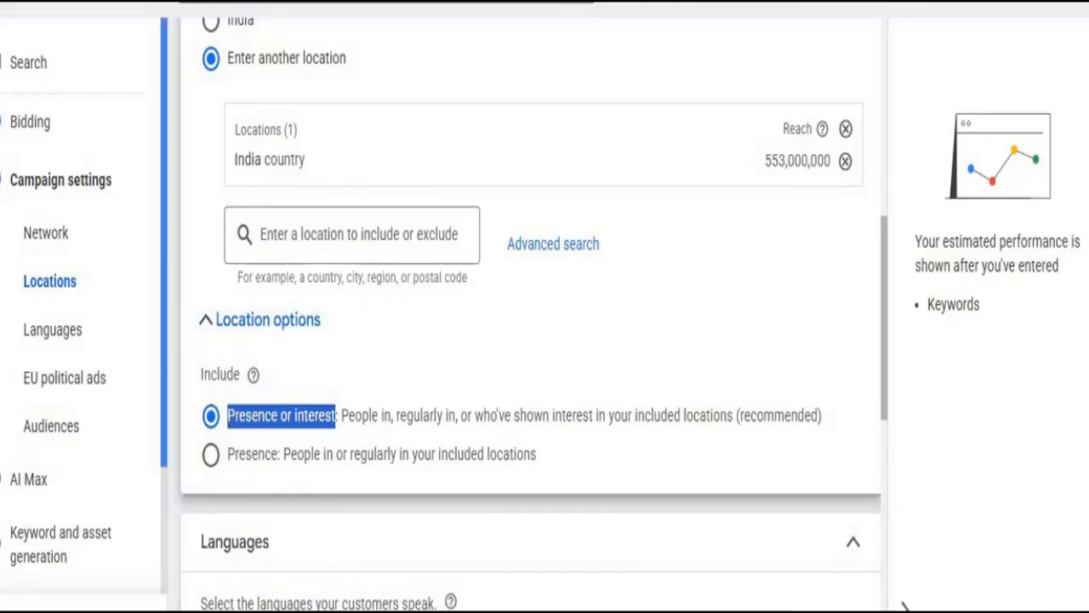
pyautogui.click(332, 371)
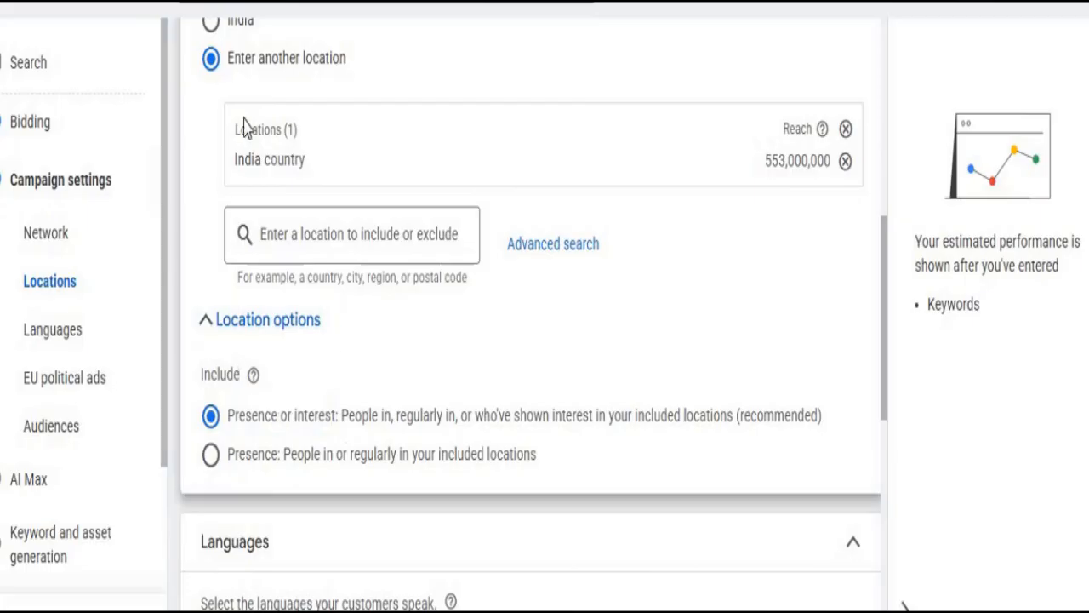
pyautogui.tripleClick(324, 182)
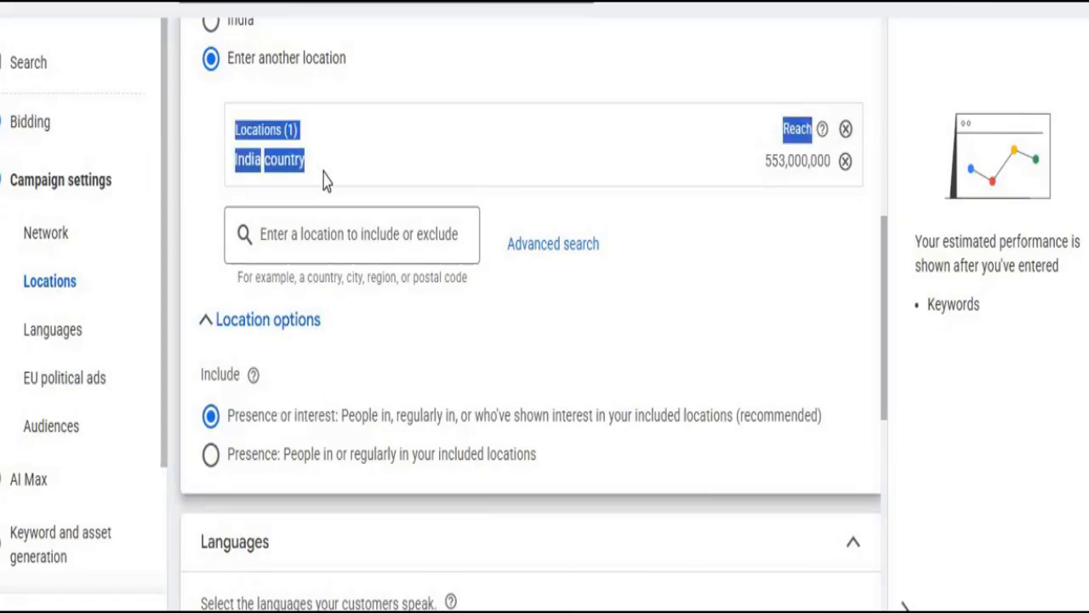
pyautogui.click(459, 349)
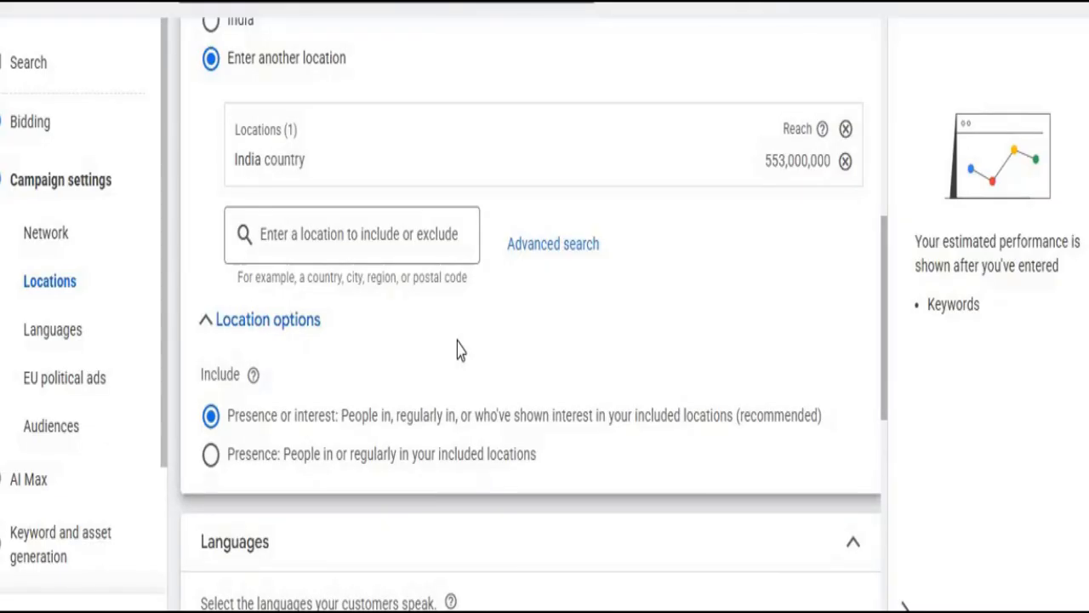
pyautogui.click(208, 466)
pyautogui.moveTo(228, 466); pyautogui.dragTo(504, 485)
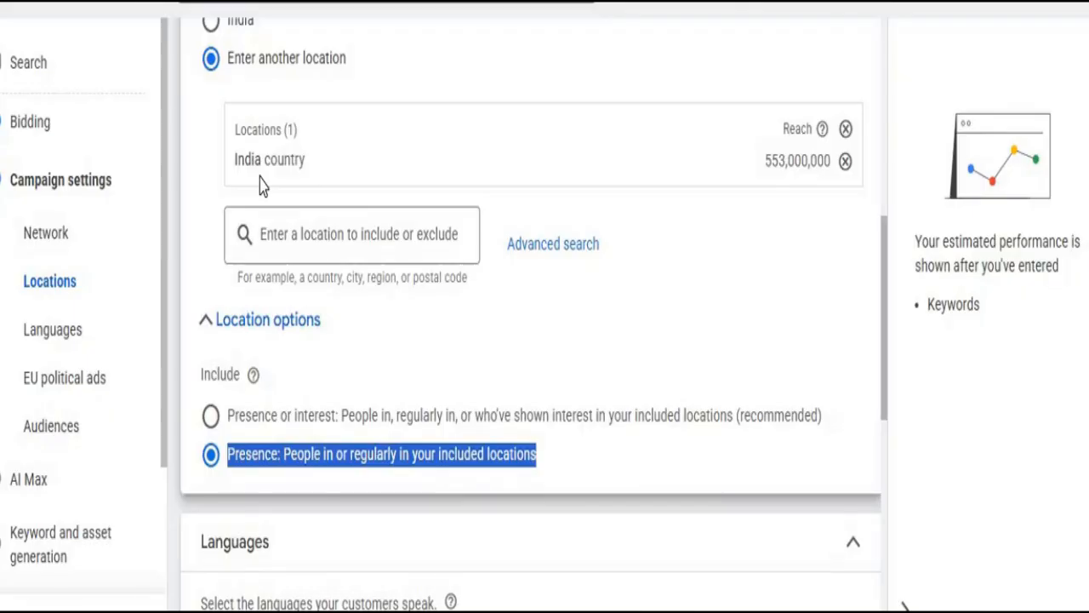
pyautogui.click(377, 417)
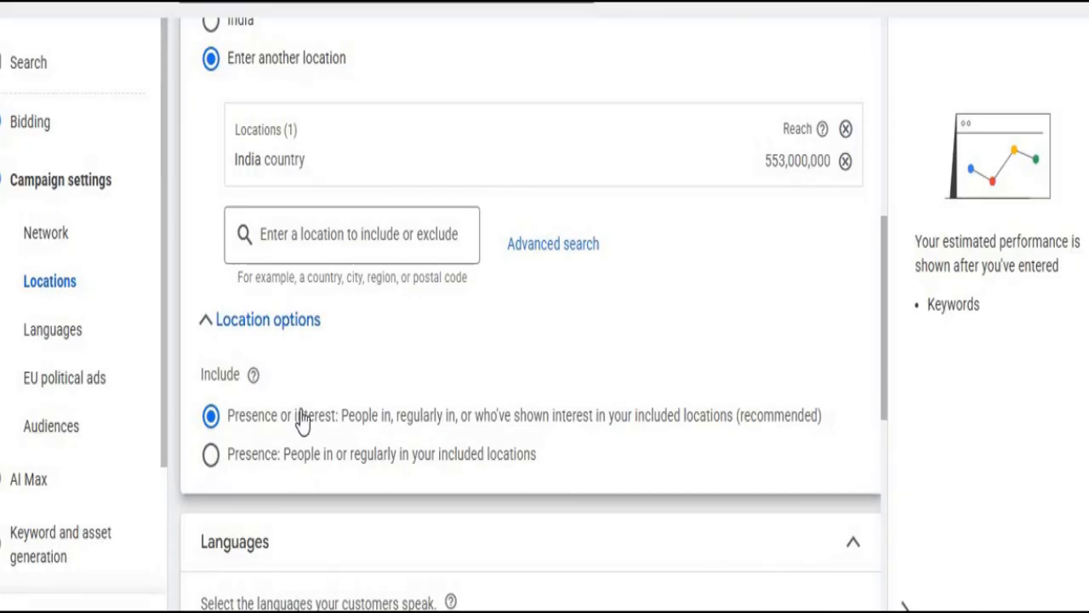
pyautogui.click(290, 455)
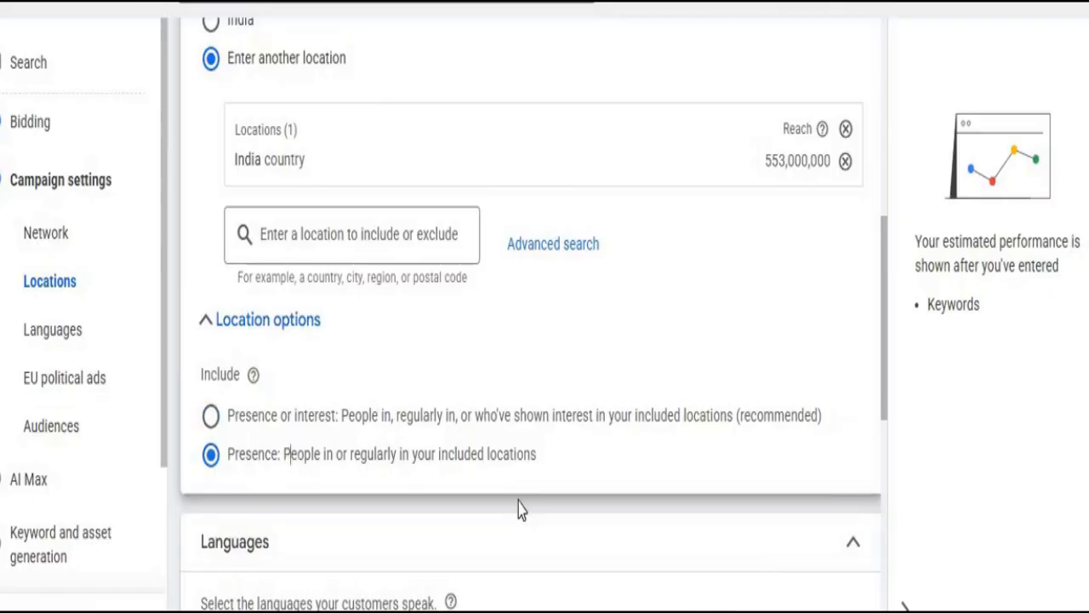